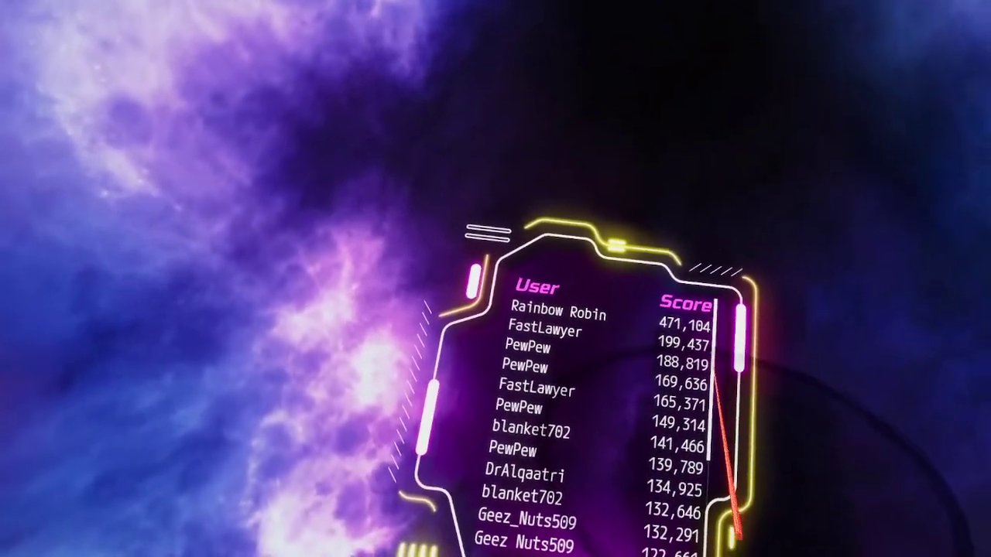
scroll(597, 418, down, 4)
scroll(596, 418, down, 2)
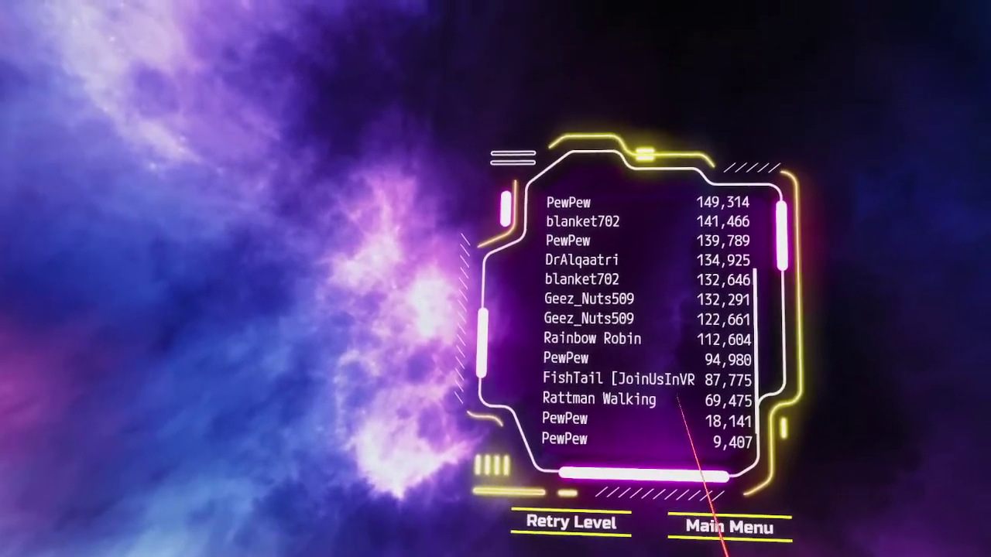
scroll(665, 372, up, 3)
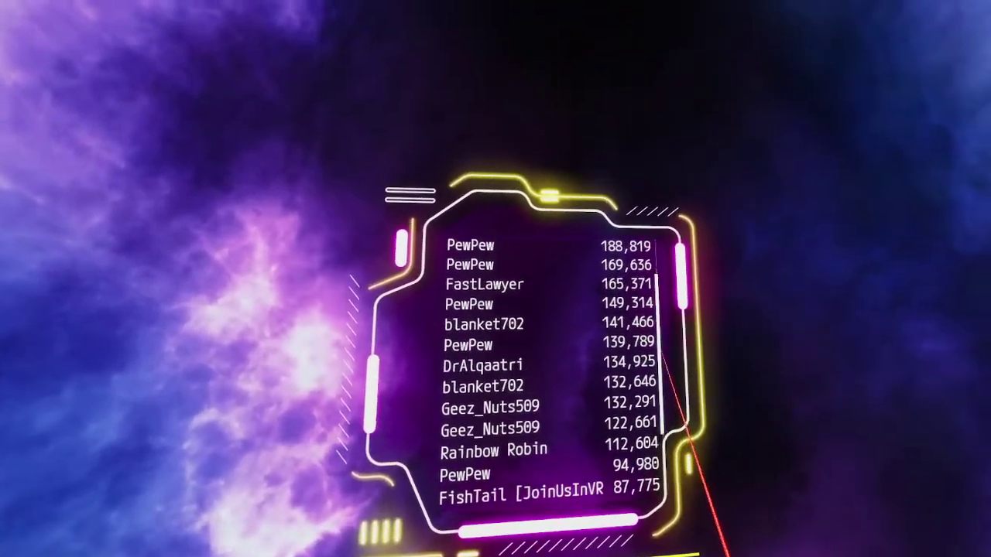
scroll(666, 387, down, 5)
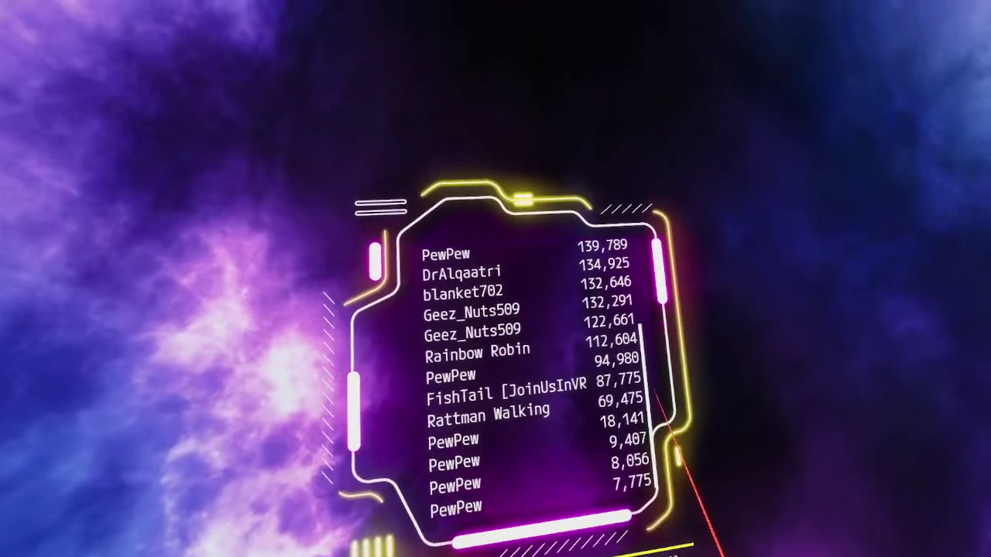
scroll(627, 379, up, 3)
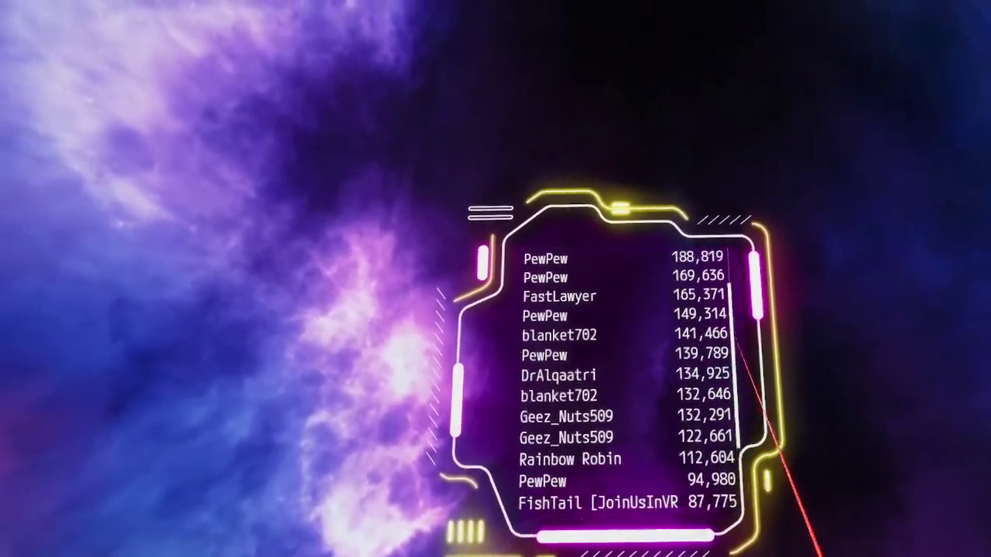
scroll(736, 333, up, 2)
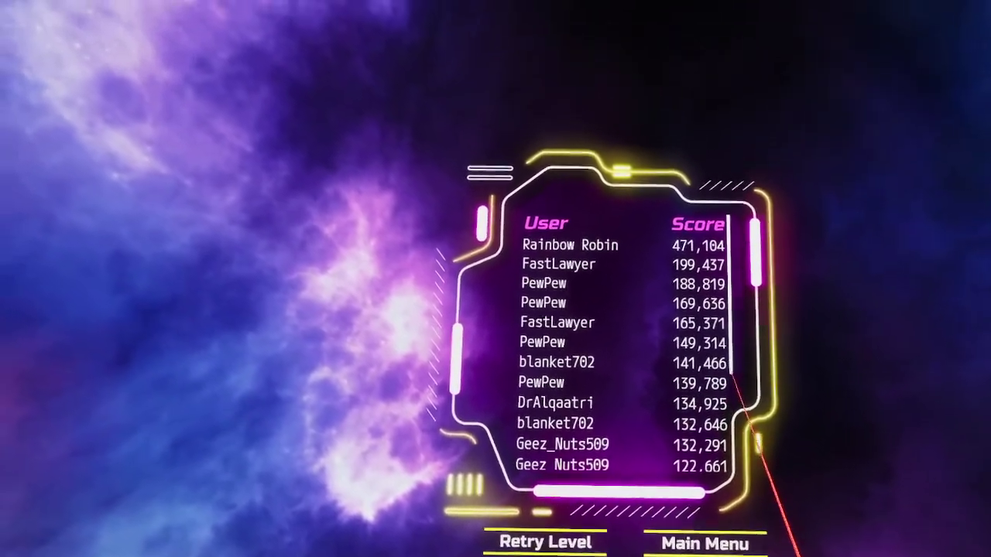
scroll(732, 378, down, 2)
scroll(732, 378, down, 5)
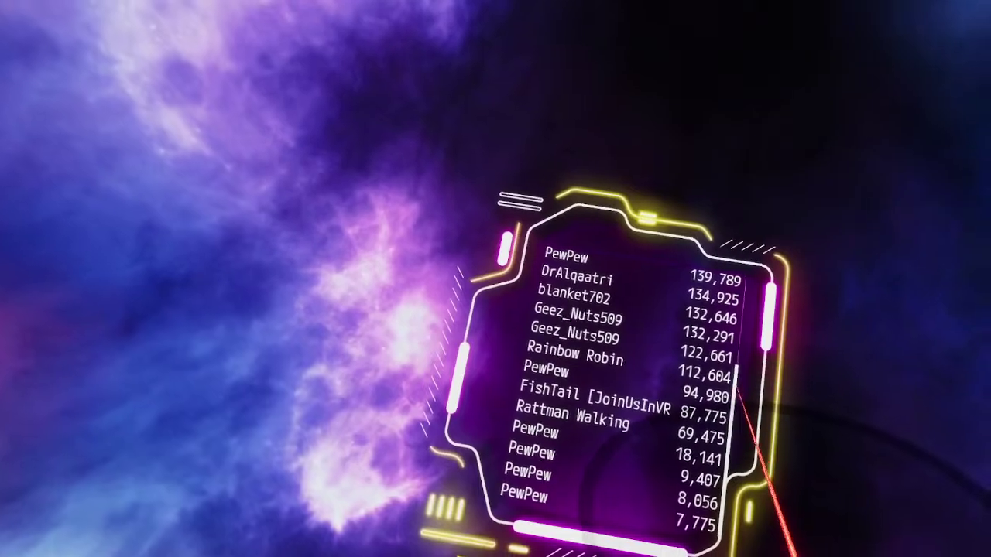
scroll(743, 383, up, 5)
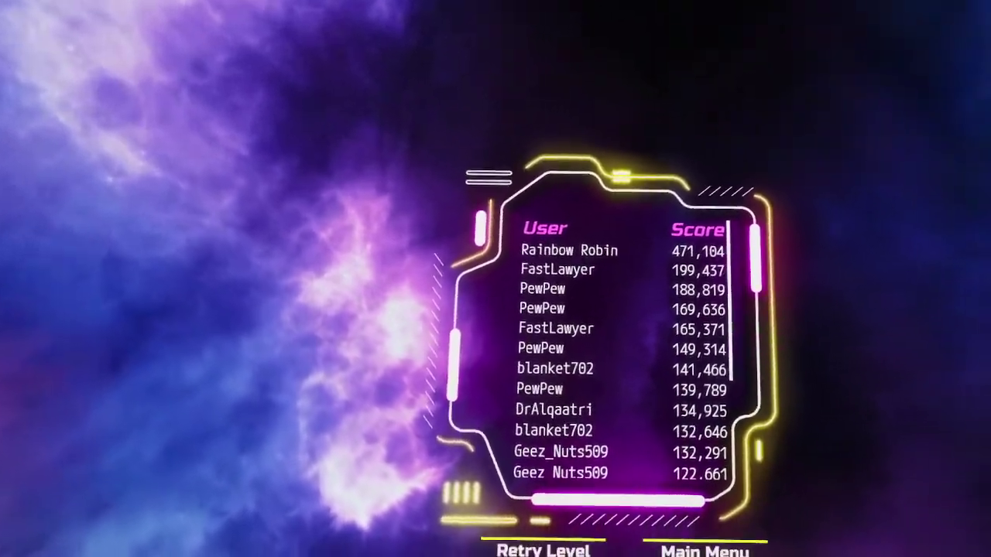